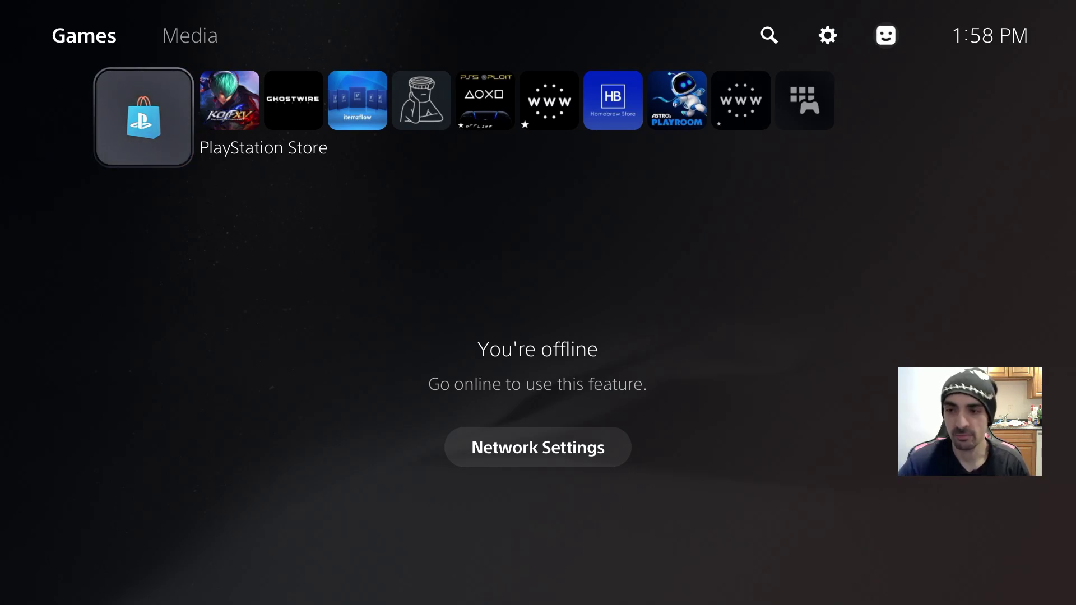
Reach the Game section of Debug Settings from the console's Settings menu.
key("Up")
key("Right")
key("Right")
key("Right")
key("Right")
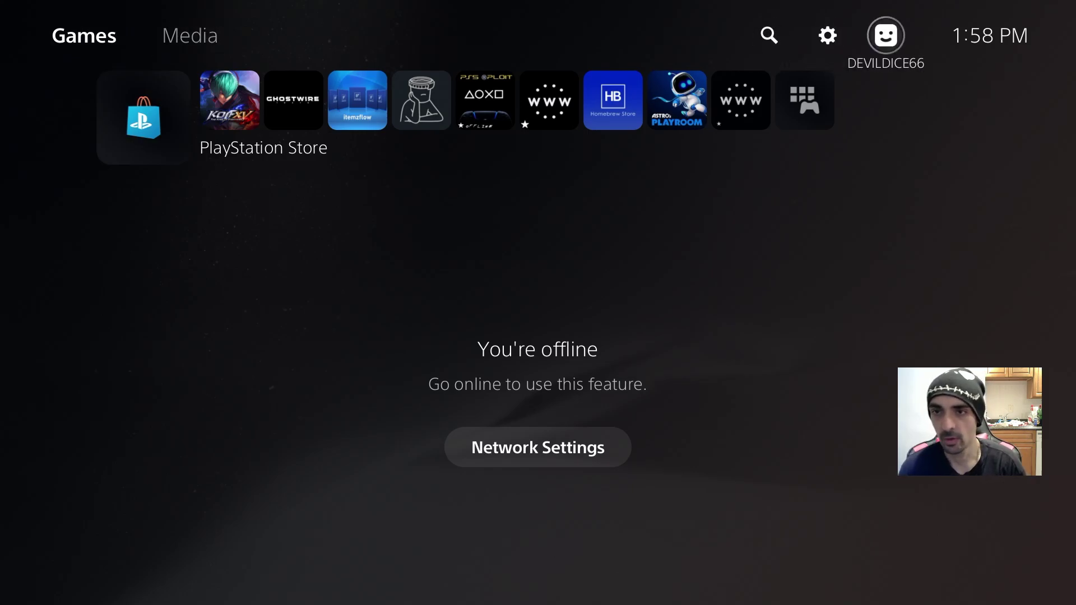
key("Left")
key("Return")
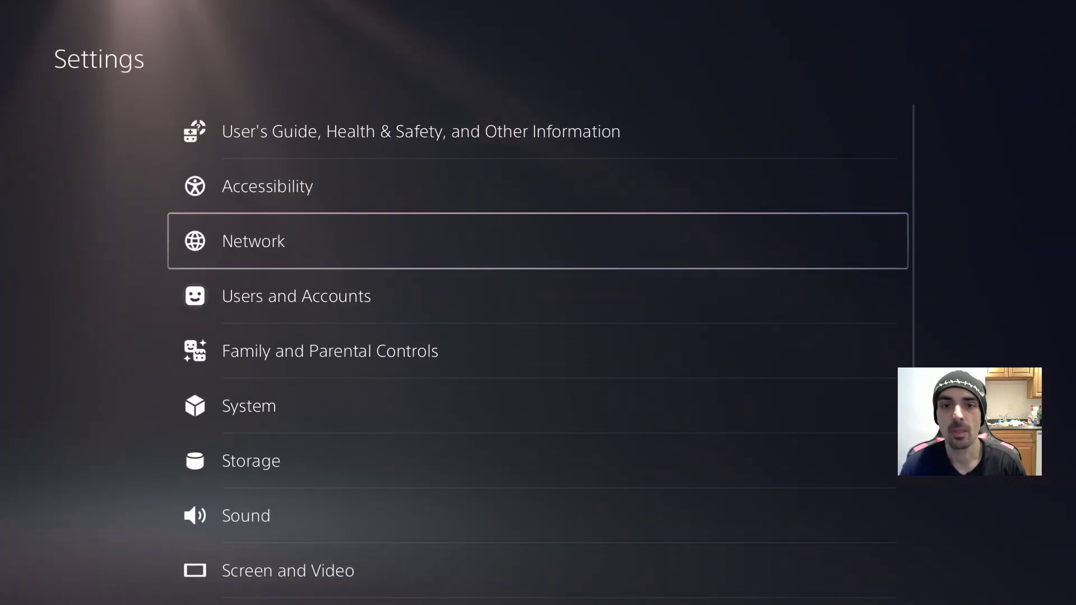
key("Down")
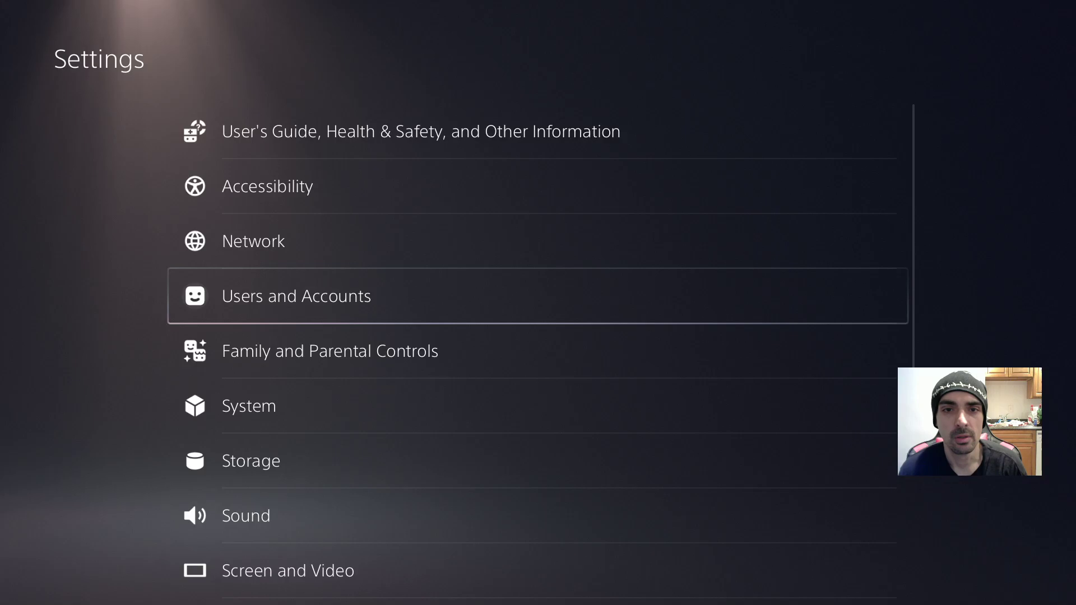
key("Down")
key("Down")
key("Down")
key("Down")
key("Down")
key("Return")
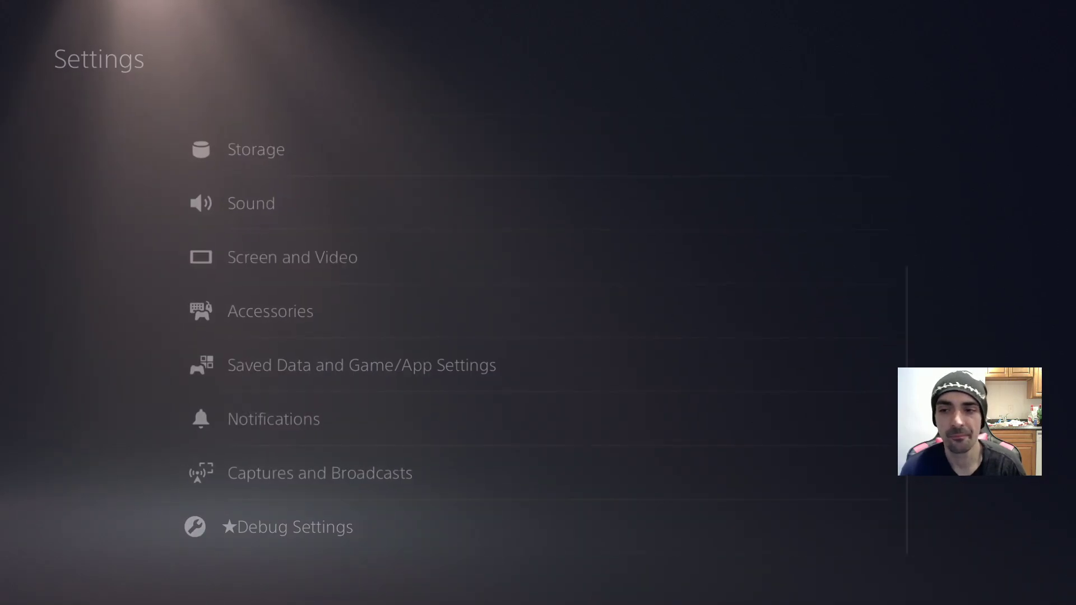
key("Return")
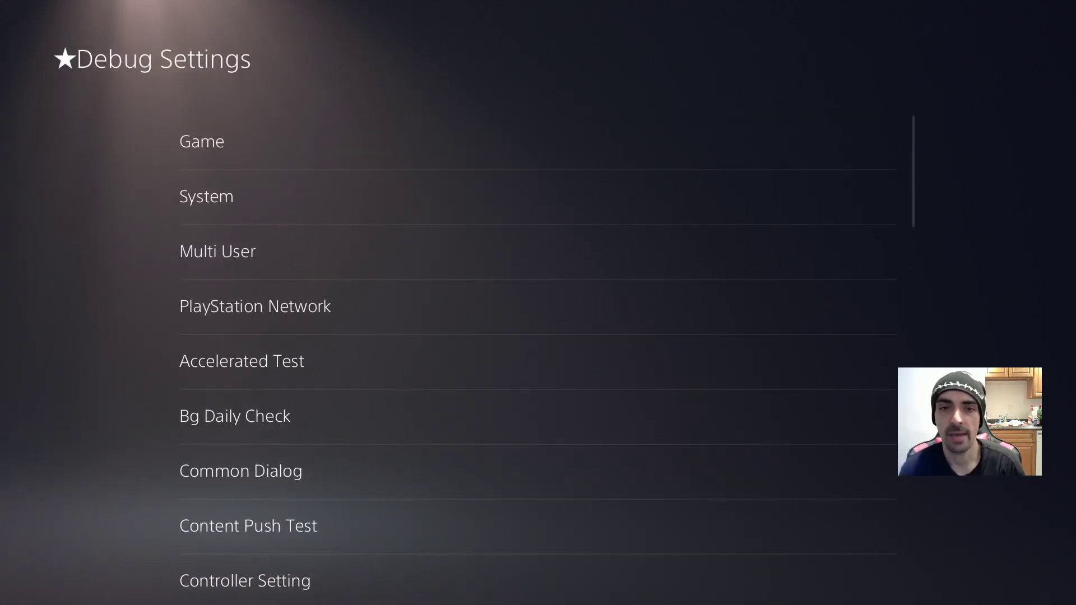
key("Return")
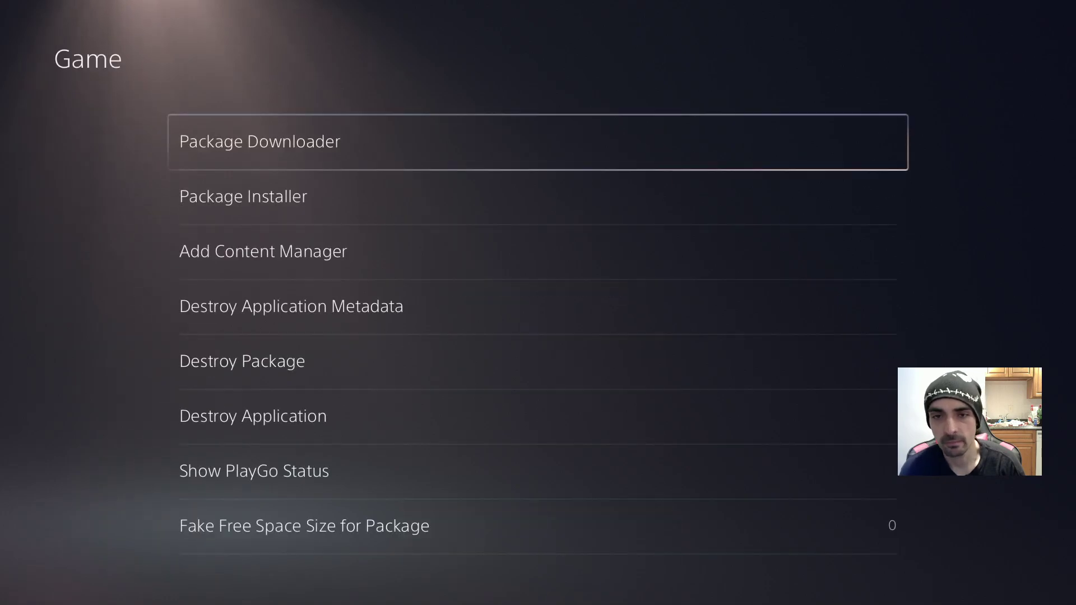
Install the Need for Speed Underground 2 package via Package Installer and return to Home.
key("Down")
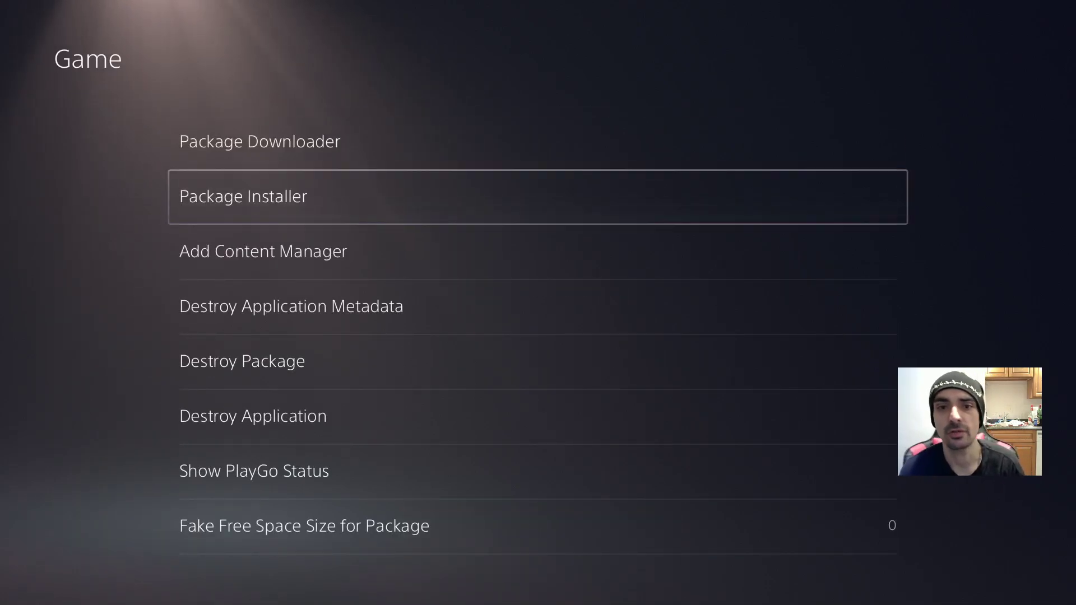
key("Return")
key("Return")
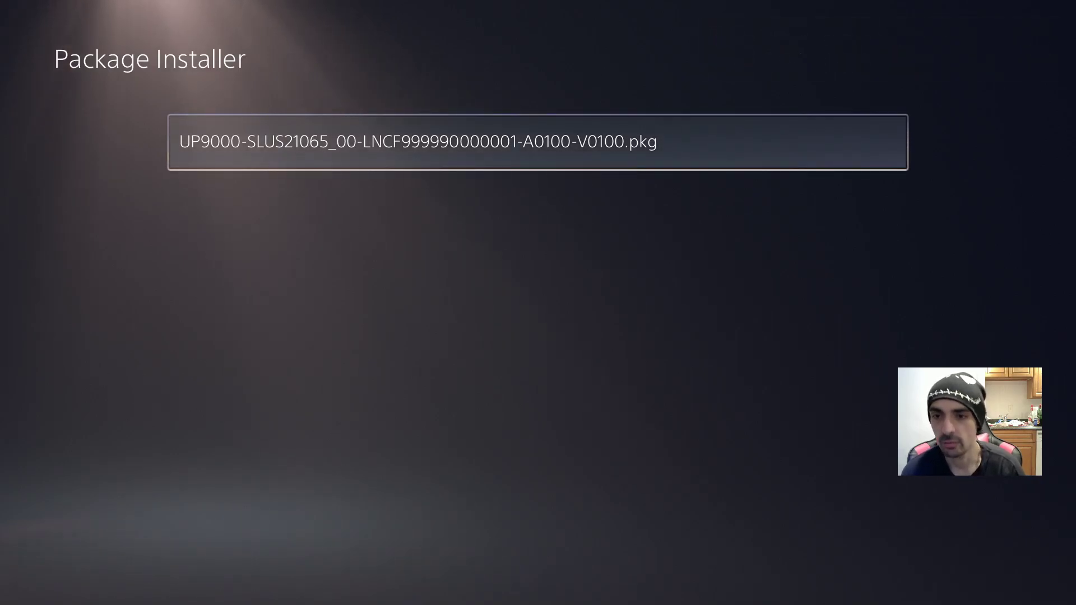
key("super")
key("Escape")
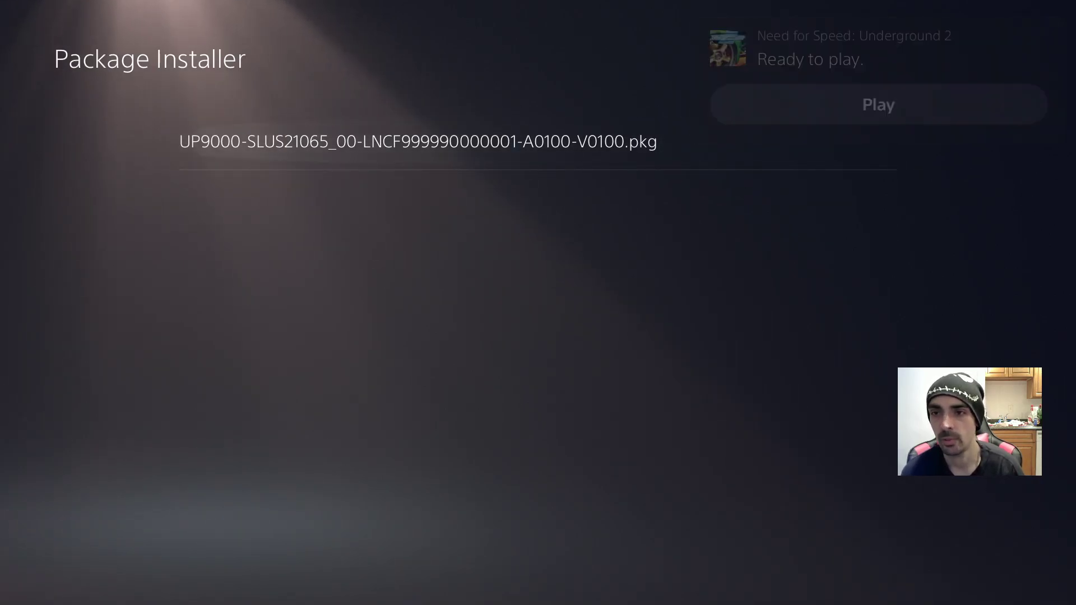
key("Escape")
key("Escape")
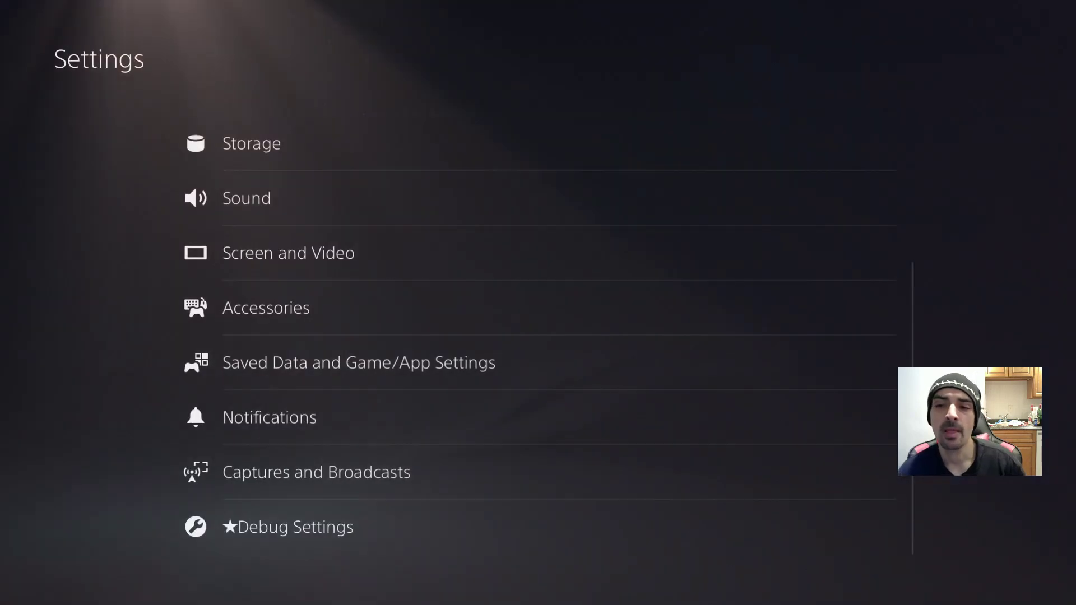
key("Escape")
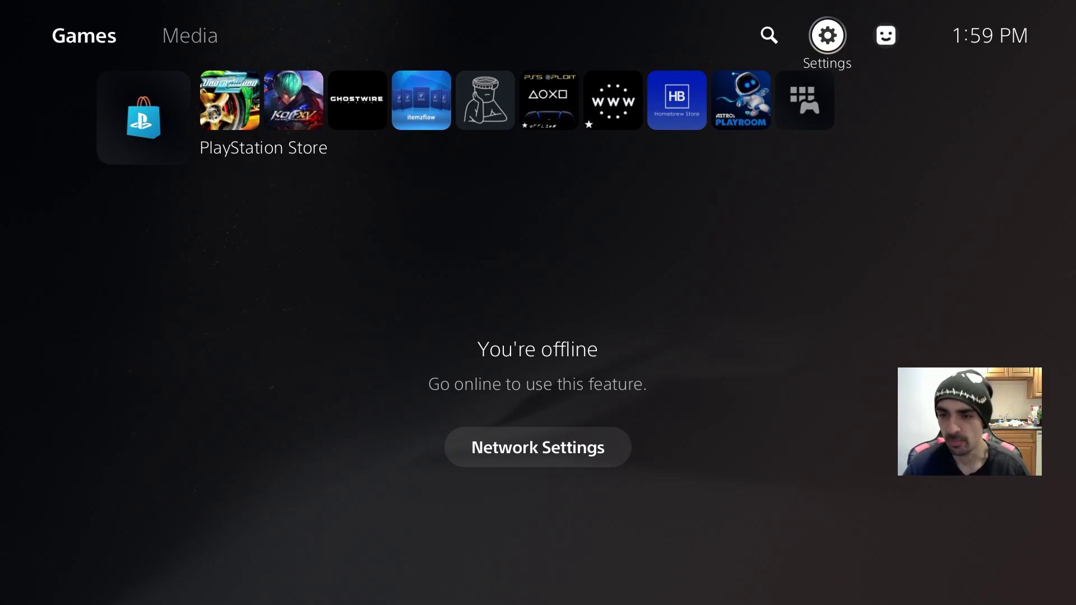
Move to the Need for Speed Underground 2 tile on the home screen to launch it.
key("Right")
key("Down")
key("Right")
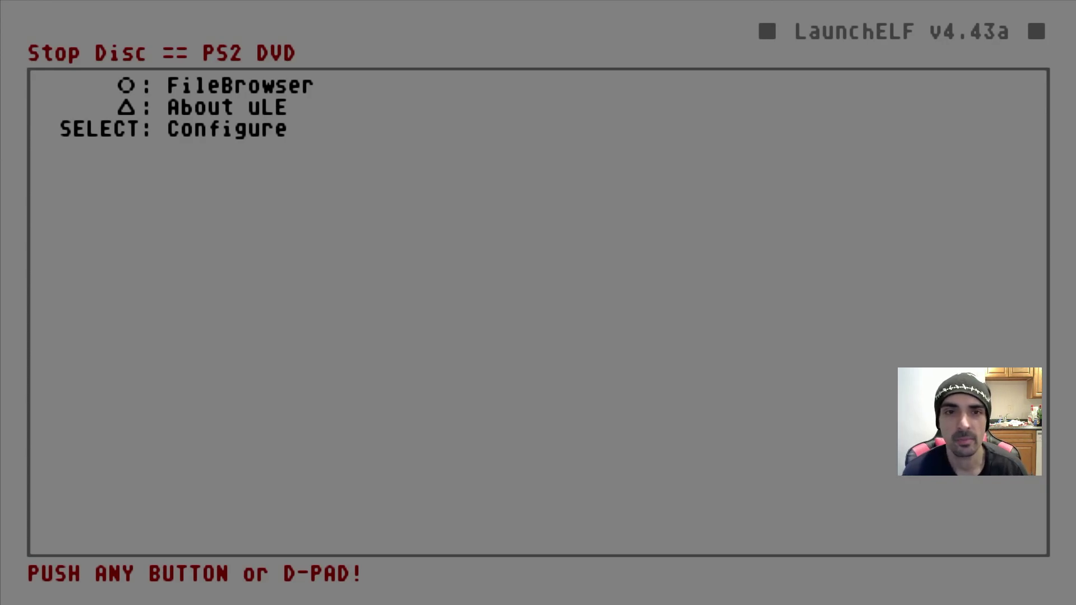
Browse the cdfs:/ disc in LaunchELF's FileBrowser toward the game executable.
key("Return")
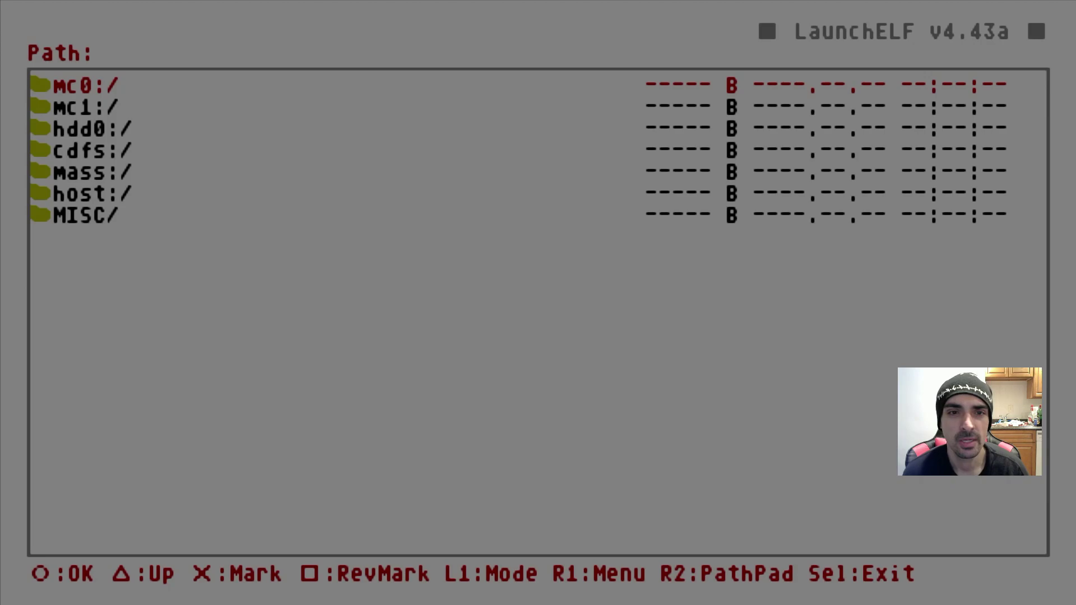
key("Down")
key("Down")
key("Down")
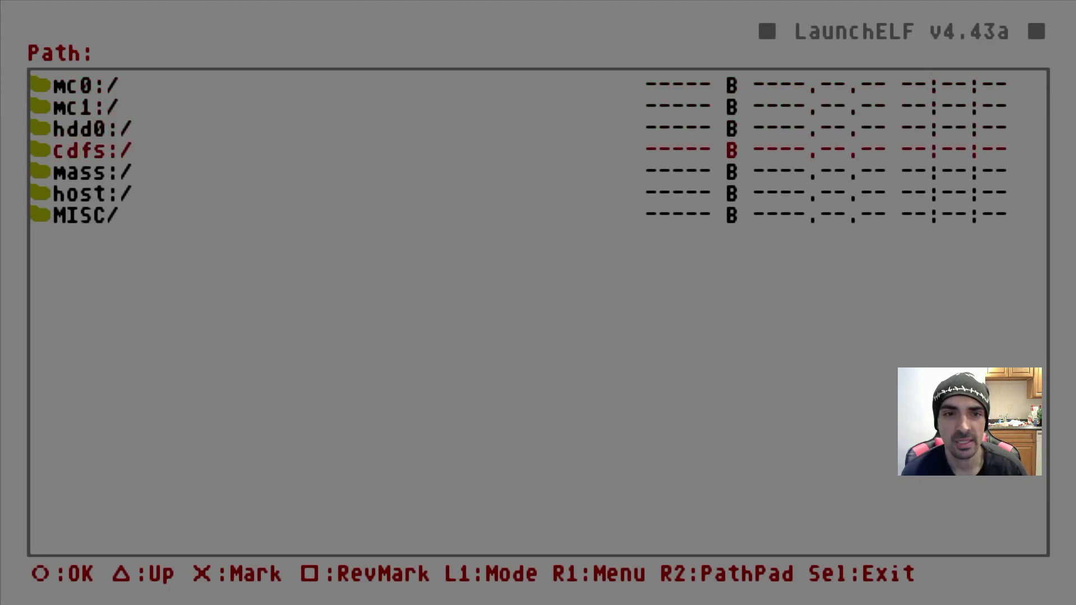
key("Return")
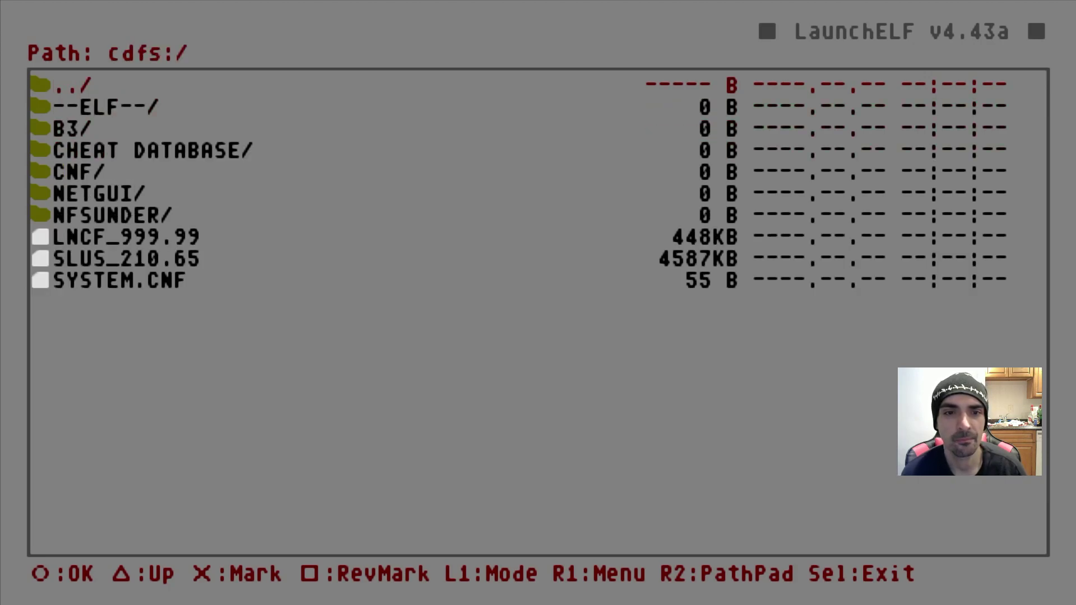
key("Down")
key("Down")
key("Down")
key("Down")
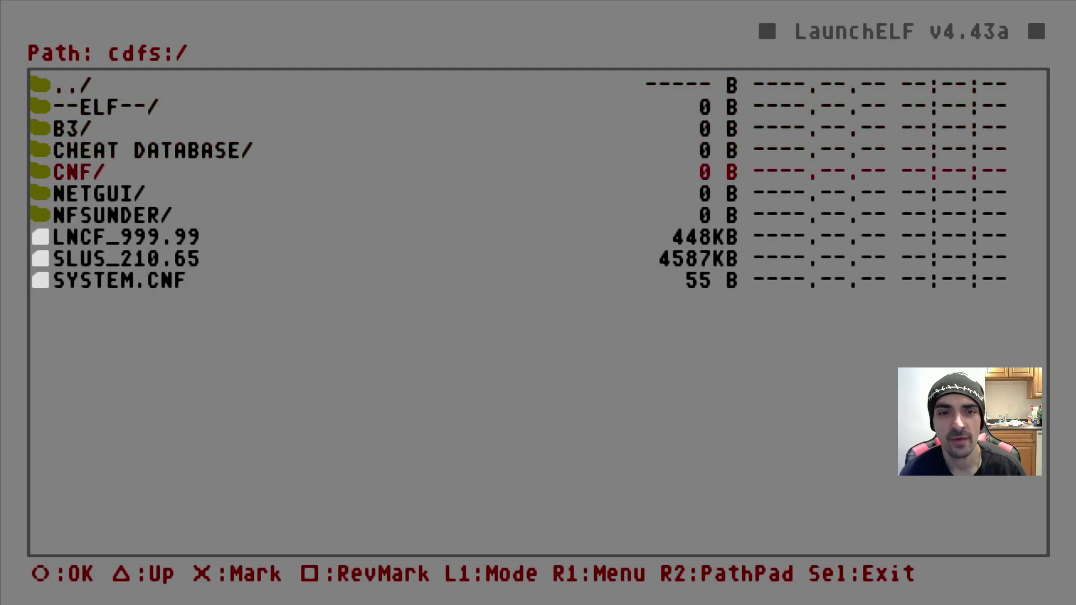
key("Down")
key("Down")
key("Down")
key("Down")
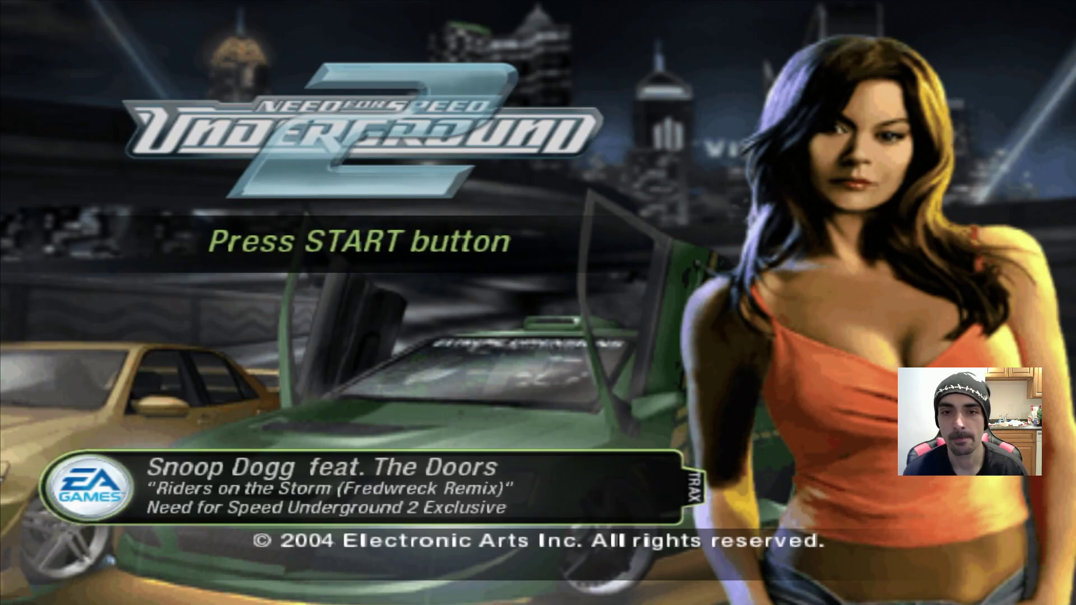
Start a Quick Race in Circuit mode, confirming the track and race options to reach car select.
key("Return")
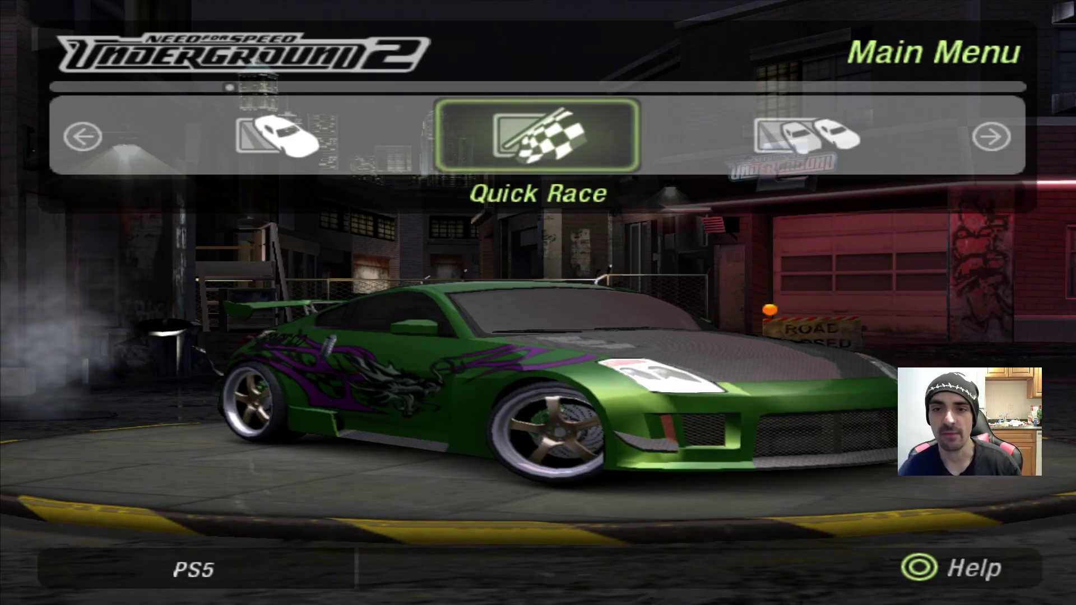
key("Return")
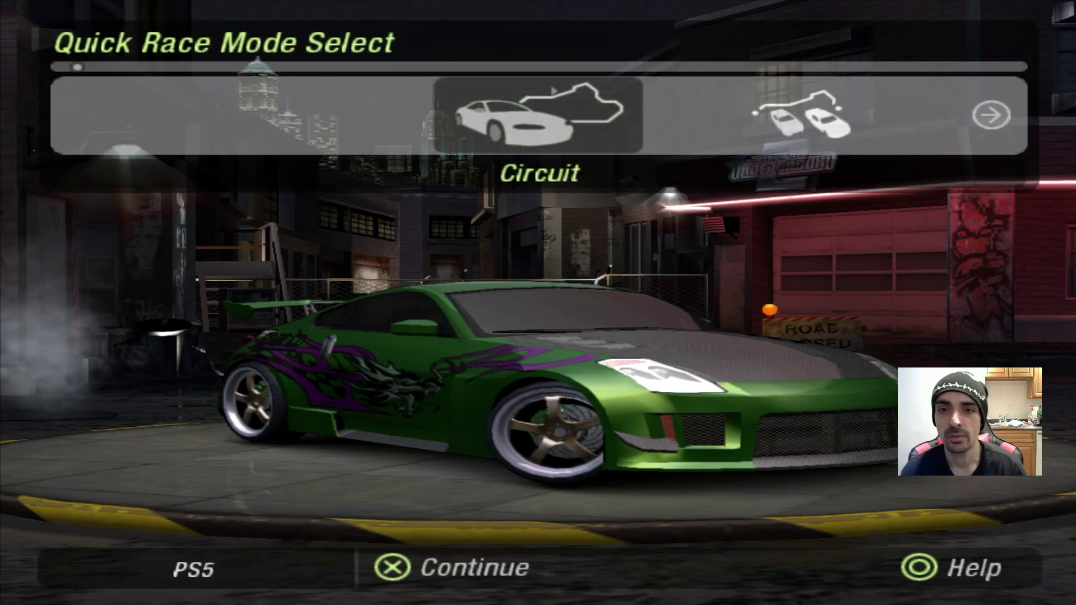
key("Return")
key("Return")
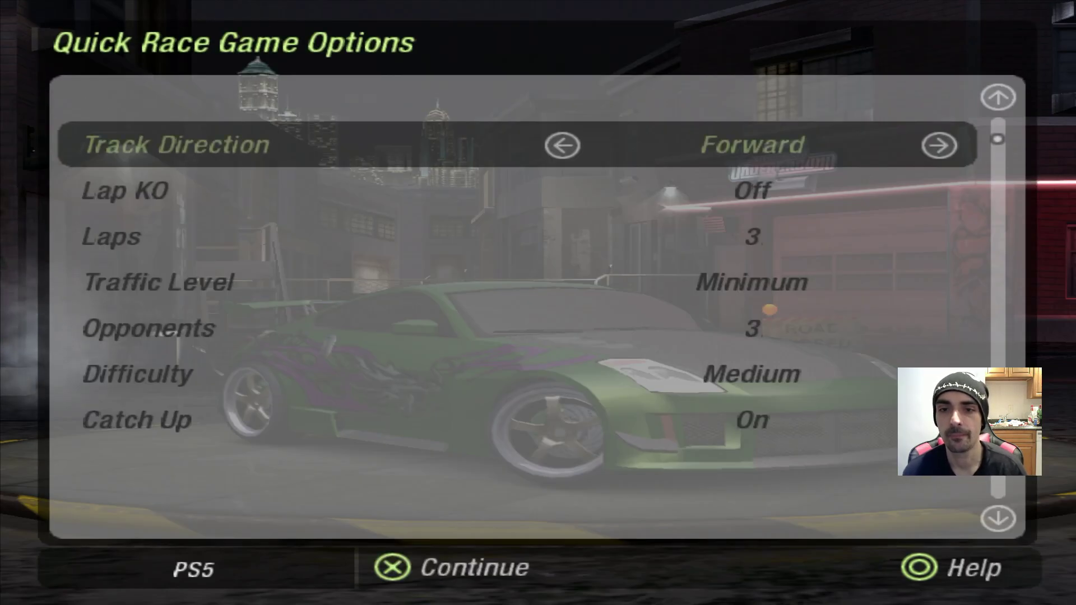
key("Return")
key("Return")
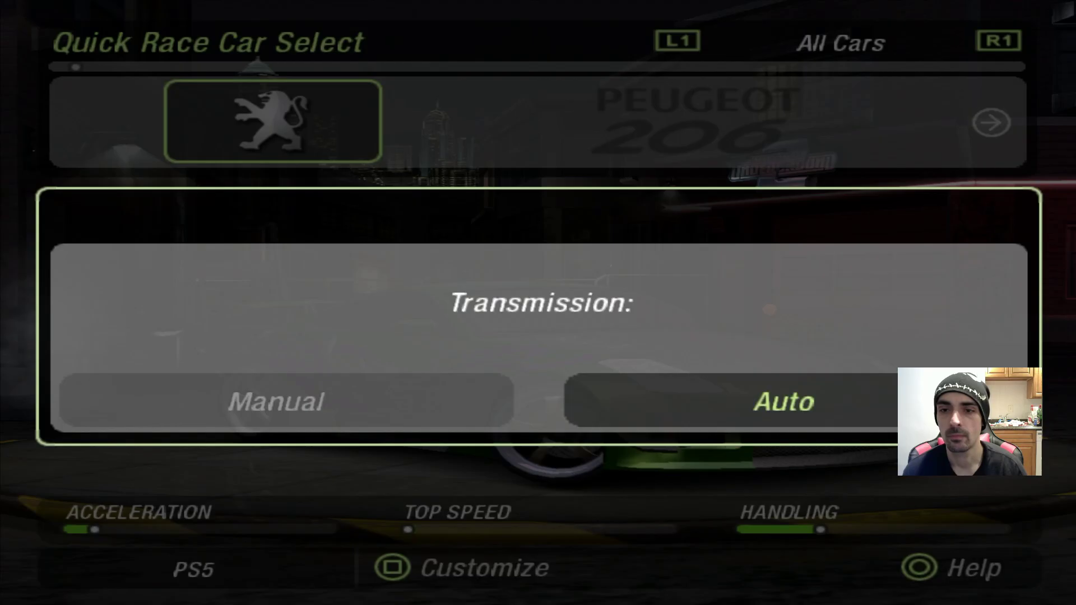
key("Return")
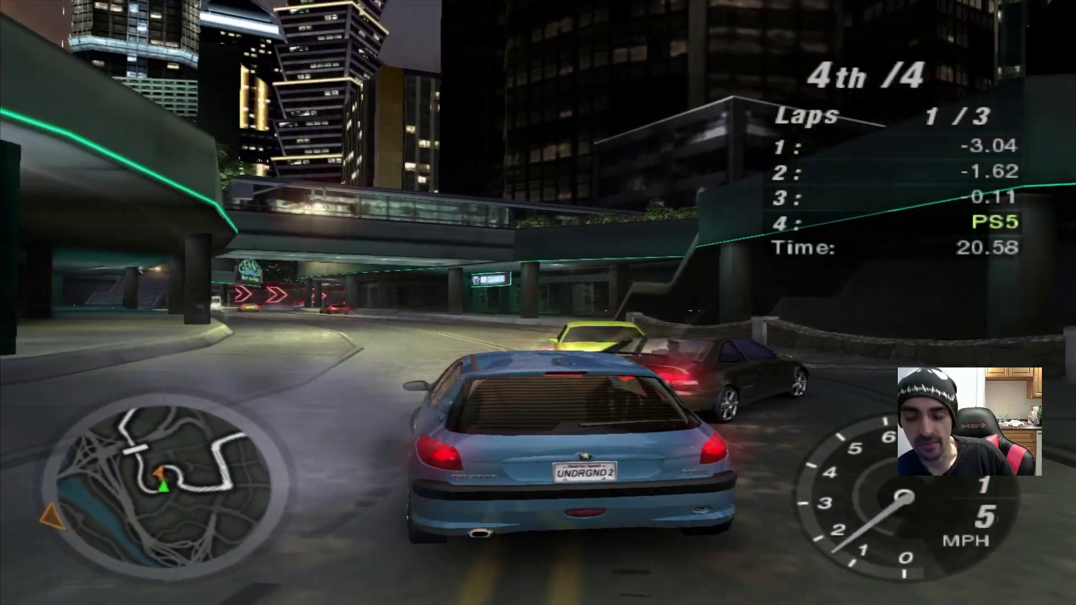
Leave the running game for the PS5 home screen via the quick controls.
key("super")
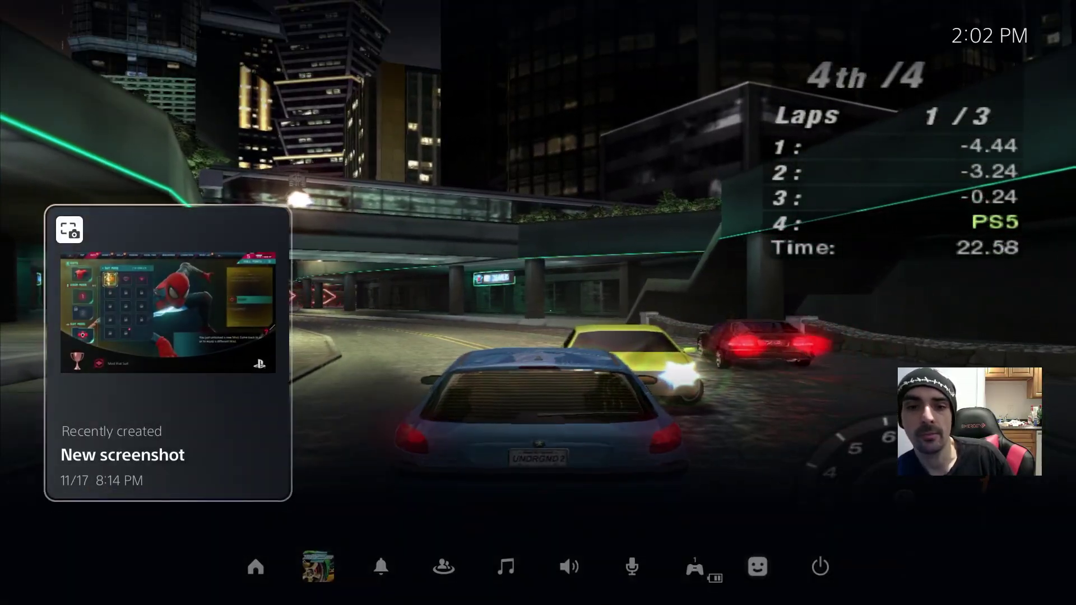
key("Left")
key("Right")
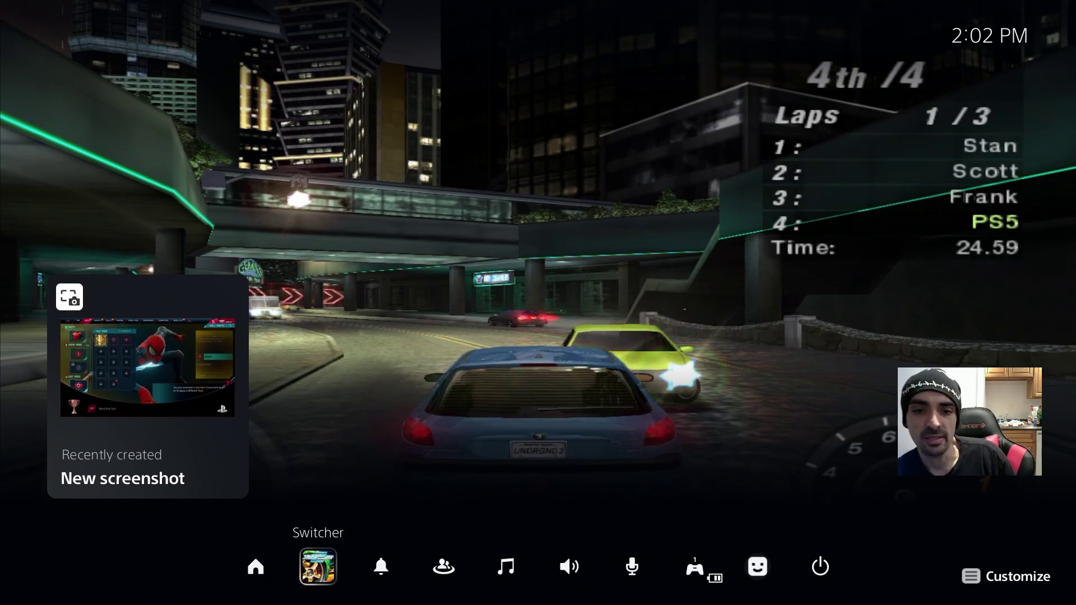
key("Left")
key("Return")
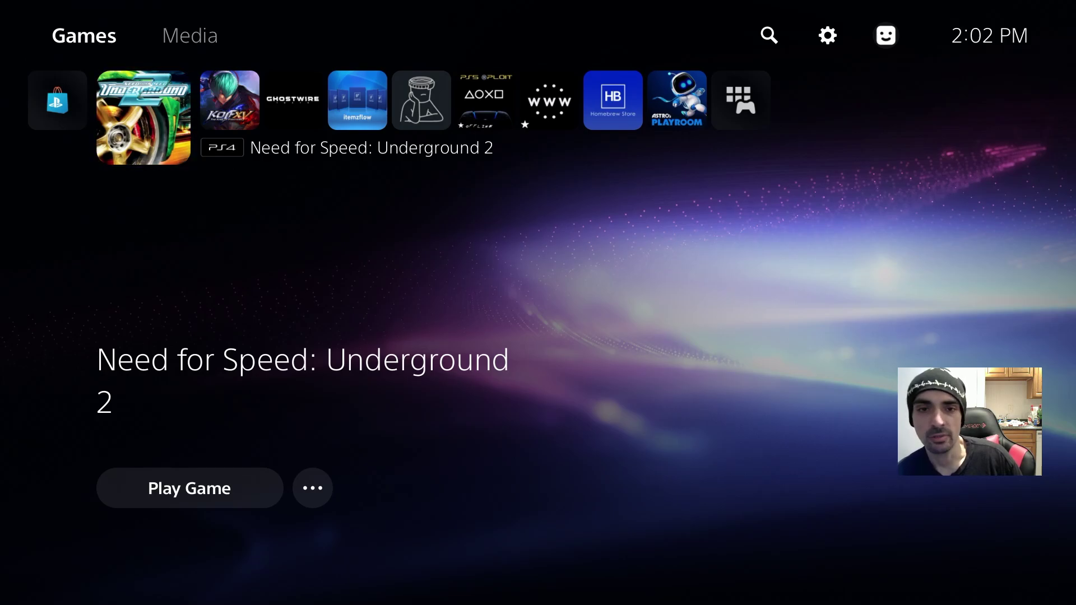
Close Need for Speed Underground 2 and delete it from console storage.
key("Menu")
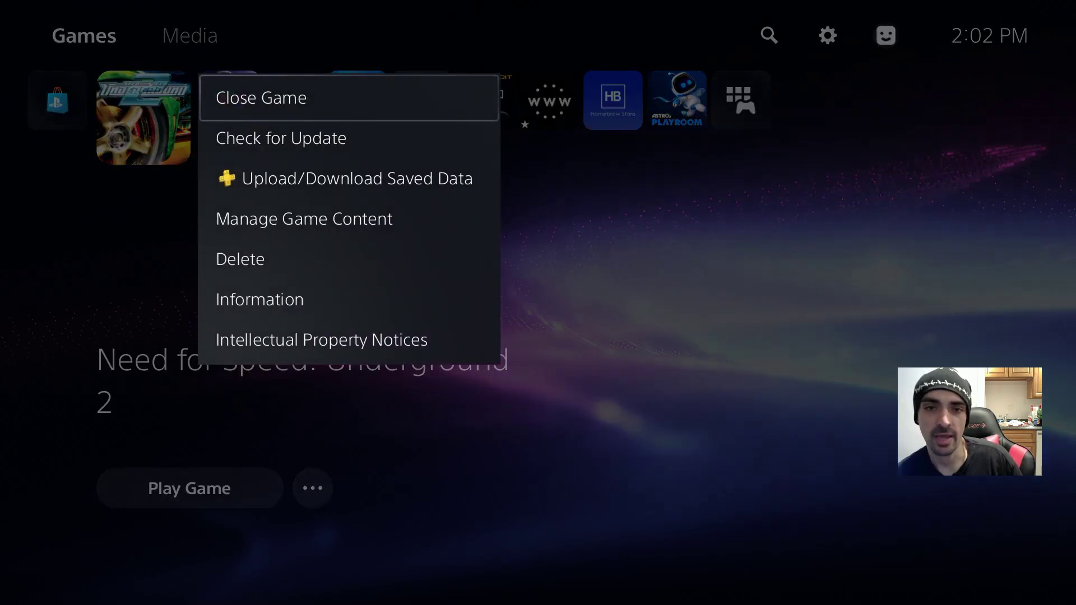
key("Return")
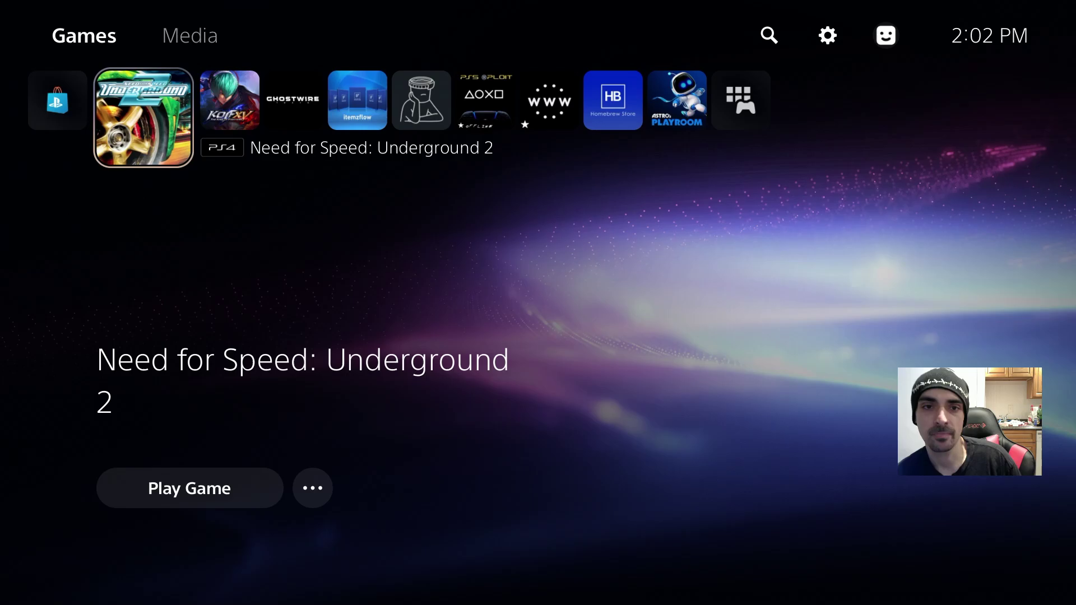
key("Menu")
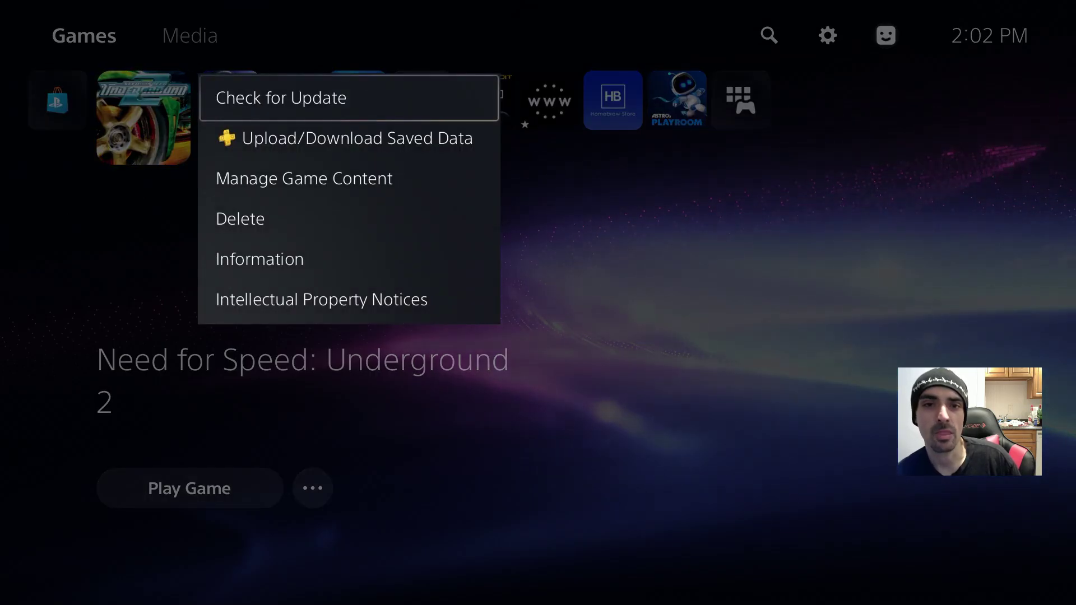
key("Down")
key("Down")
key("Down")
key("Return")
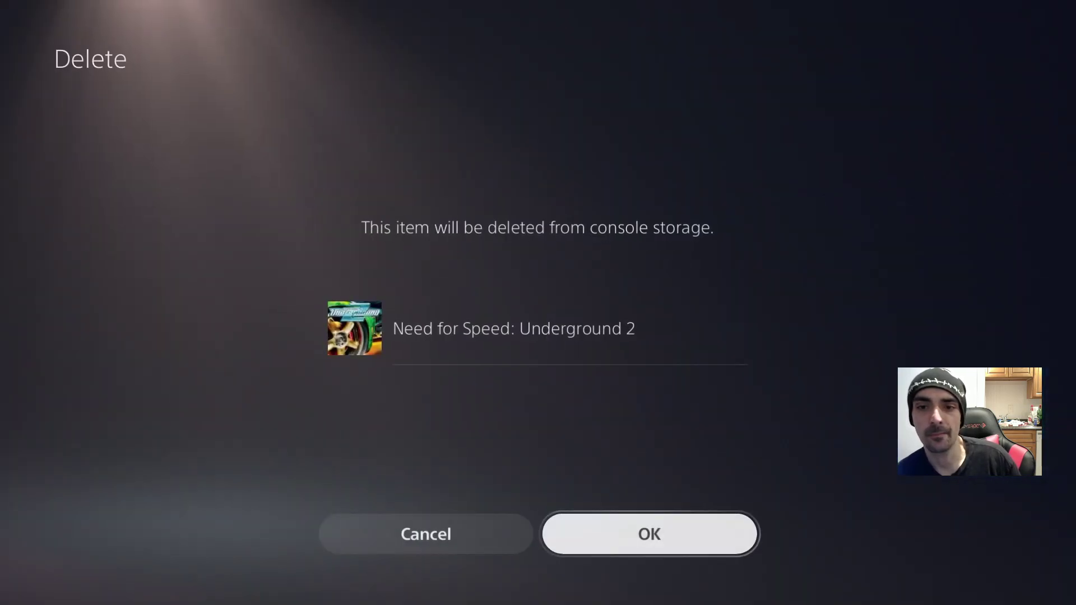
key("Return")
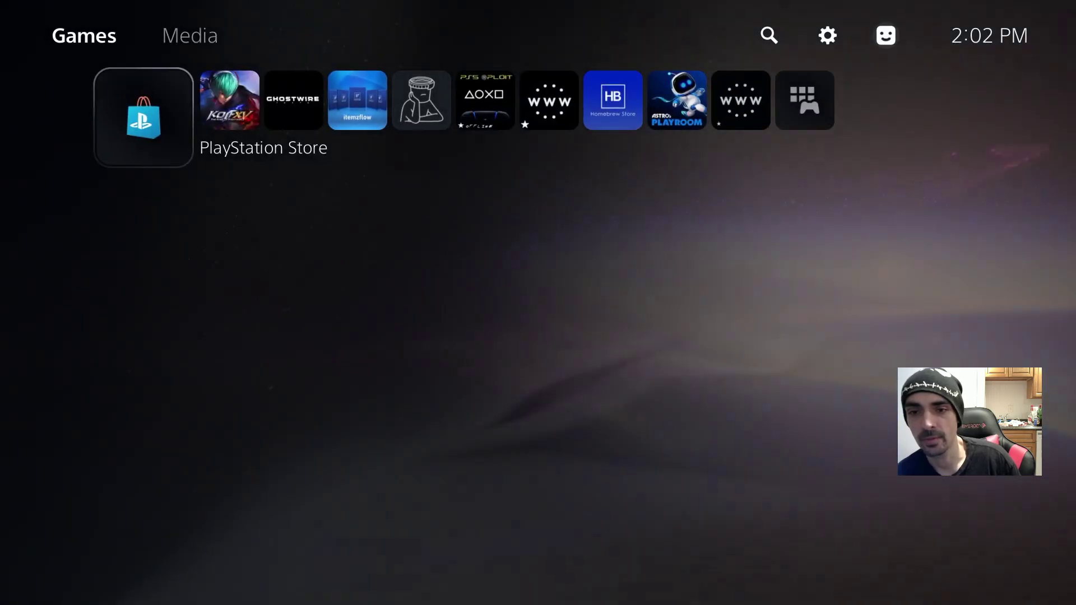